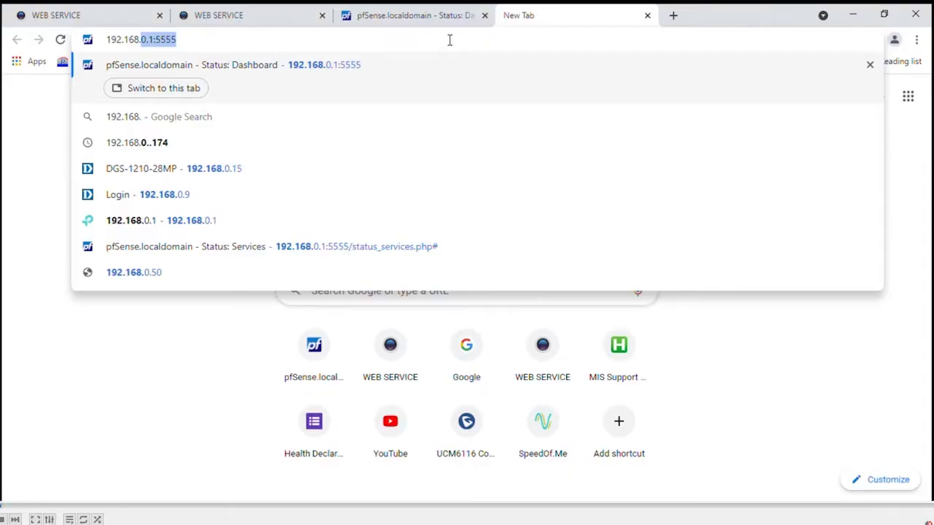
# Load 192.168.0.50 to show the DAP-1665 Welcome wizard with its three configuration steps
pyautogui.write('0.50')
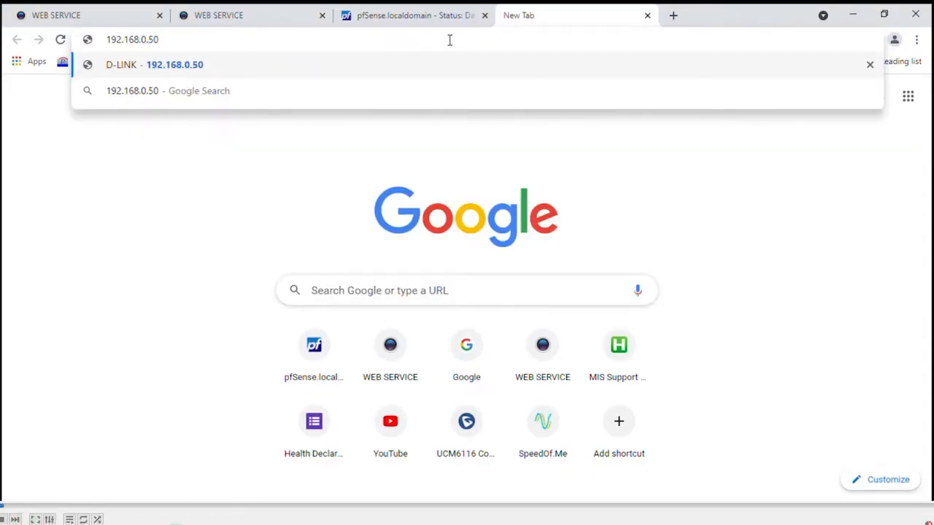
pyautogui.press('Return')
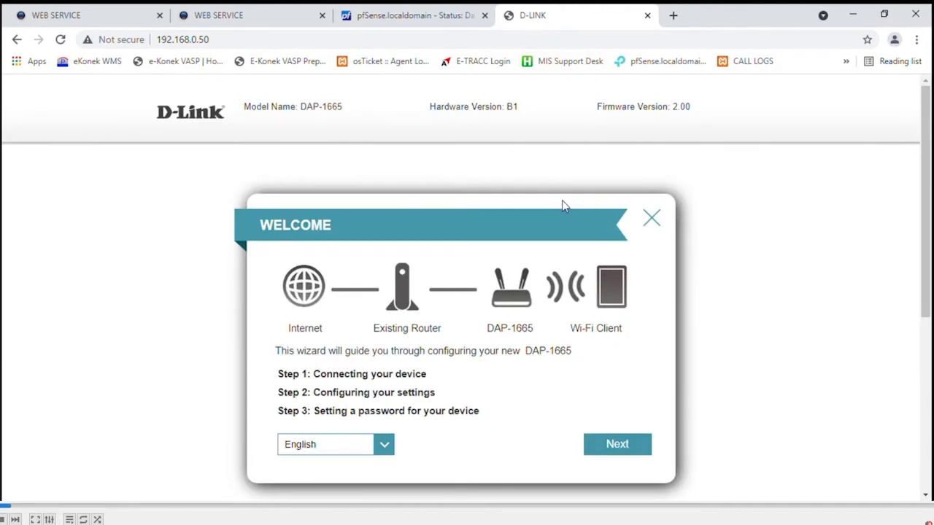
pyautogui.scroll(-1, 558, 210)
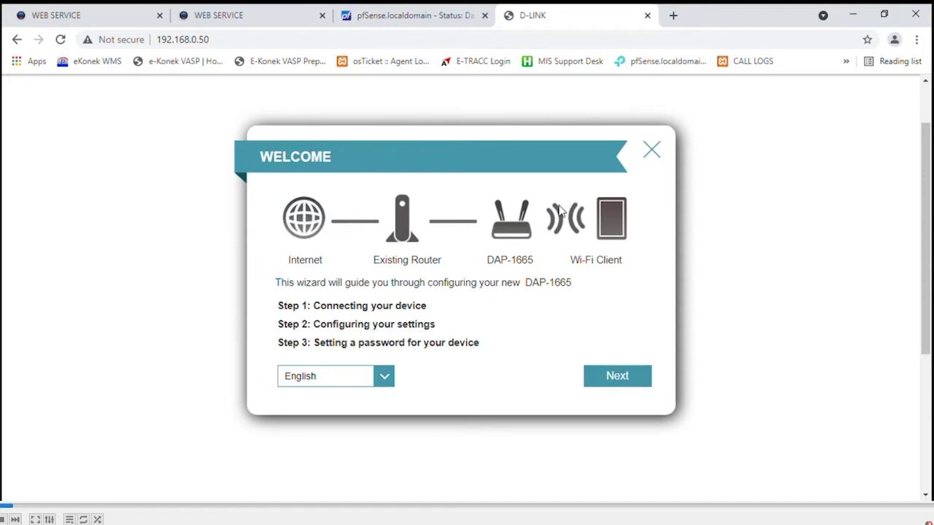
pyautogui.scroll(1, 561, 211)
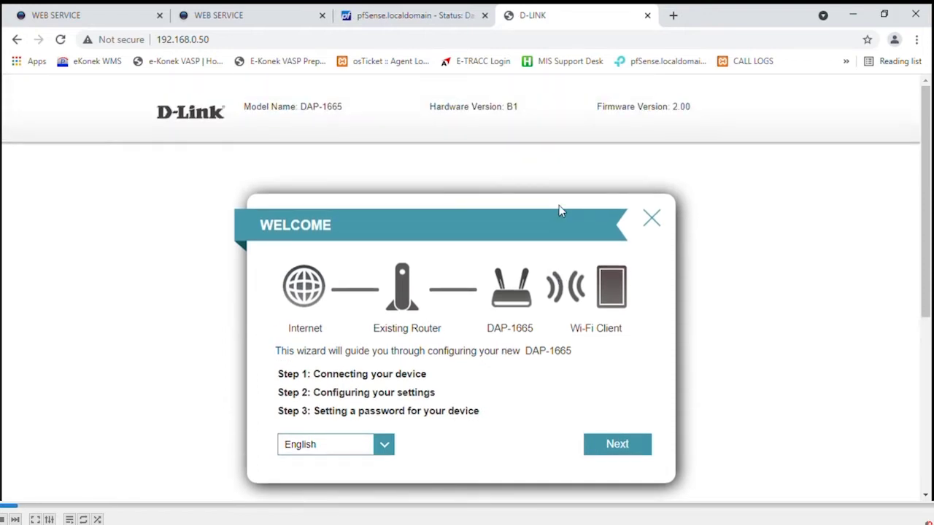
# Move past the Welcome screen to the wireless mode choice
pyautogui.click(610, 449)
pyautogui.scroll(-1, 369, 313)
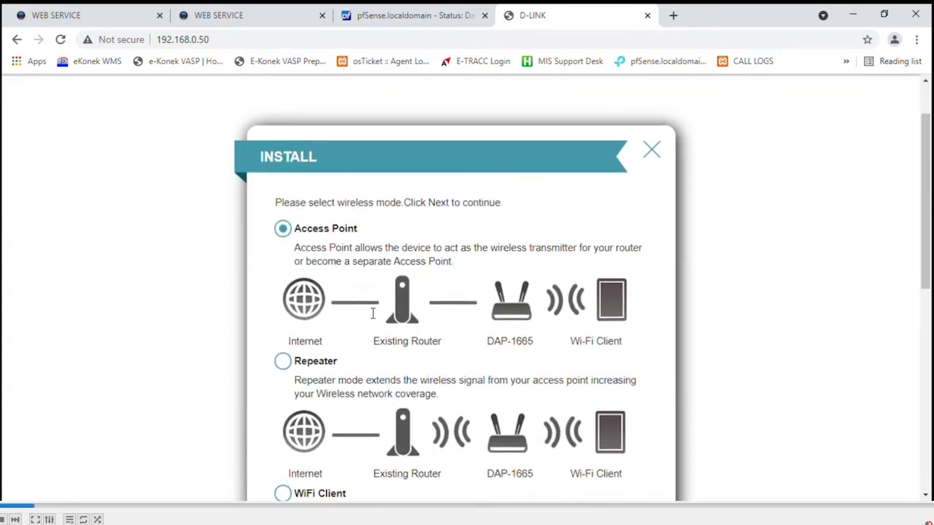
pyautogui.scroll(-2, 368, 314)
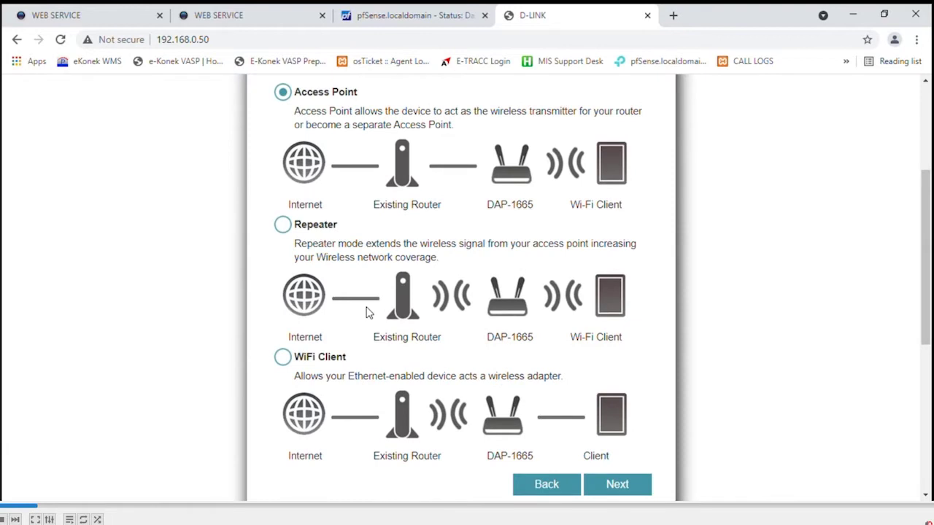
pyautogui.scroll(1, 369, 312)
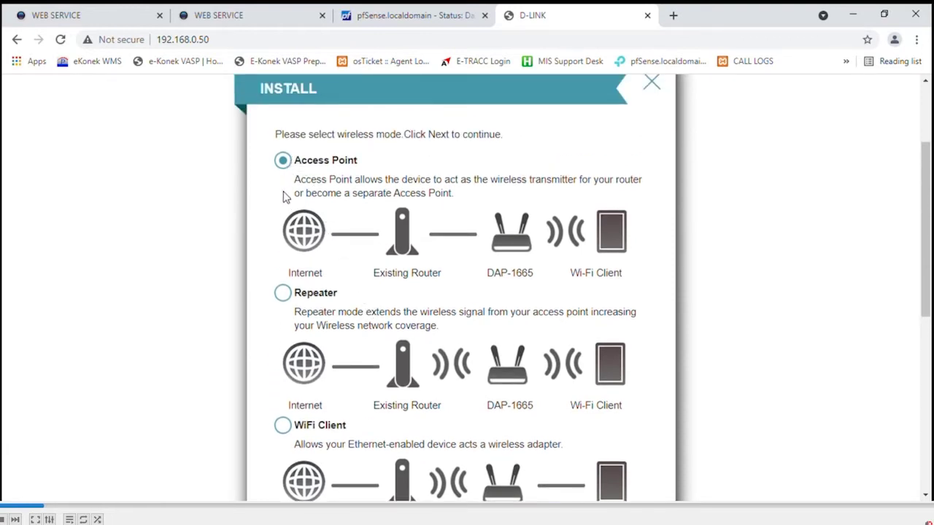
# Choose Repeater as the wireless mode and continue to the Extended Network step
pyautogui.click(283, 293)
pyautogui.scroll(-1, 296, 280)
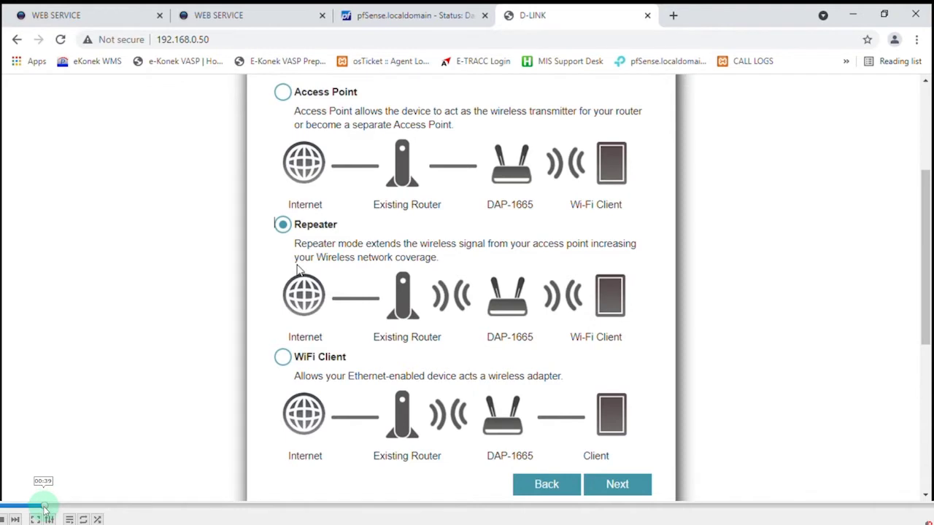
pyautogui.click(45, 507)
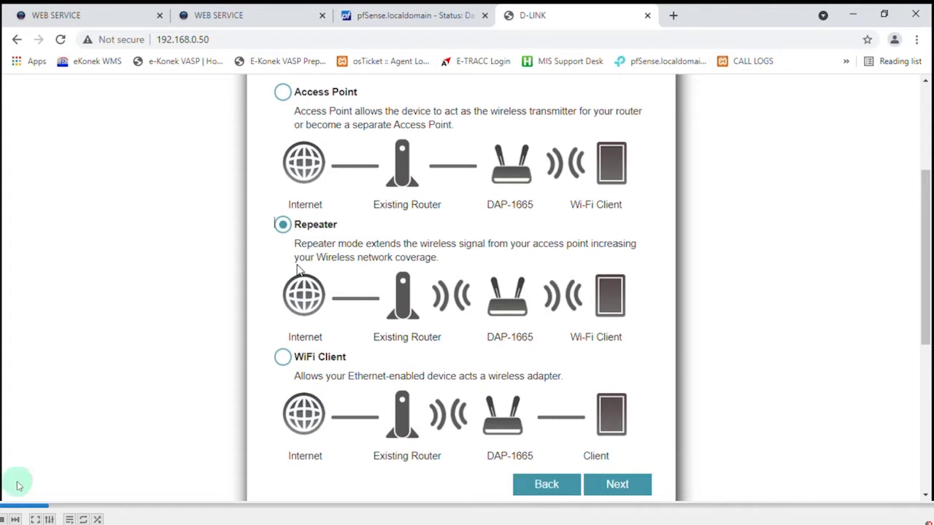
pyautogui.scroll(-2, 297, 270)
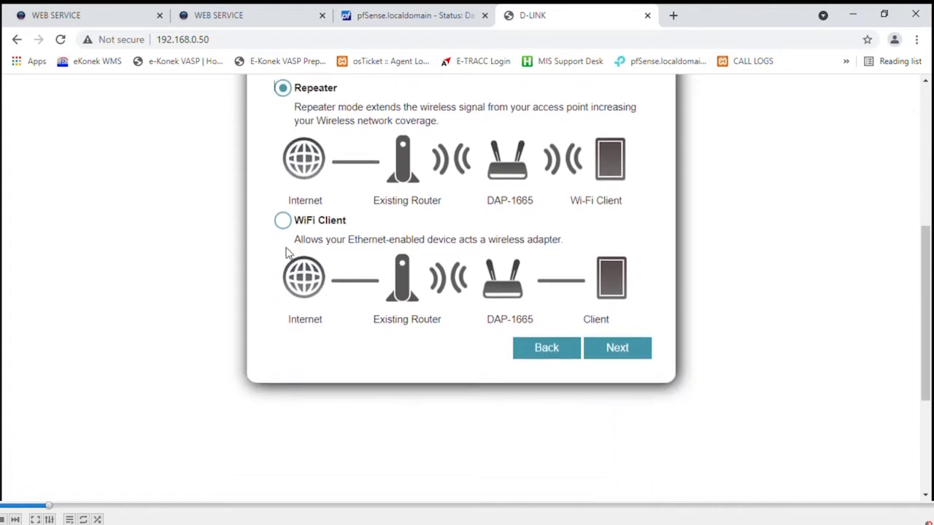
pyautogui.click(283, 221)
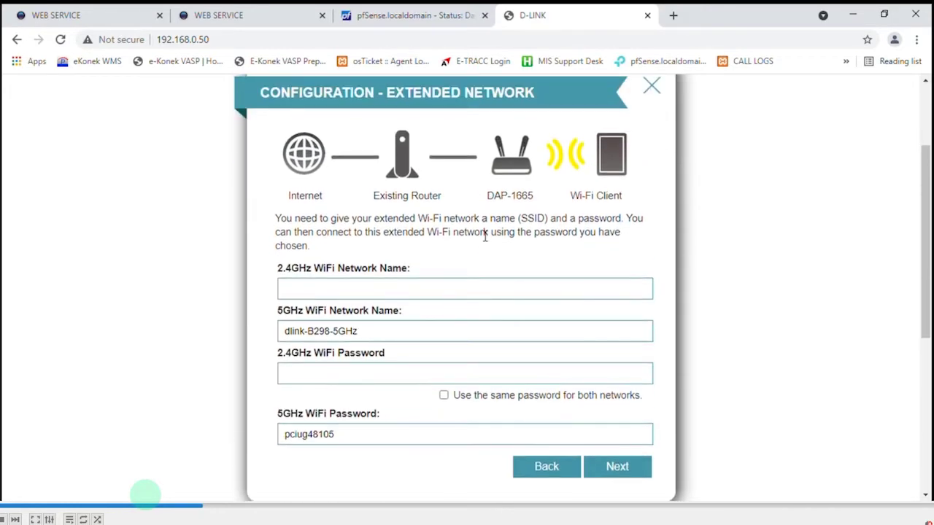
# Correct the 5GHz network name and paste the 2.4GHz Wi-Fi password into the 5GHz password
pyautogui.click(291, 504)
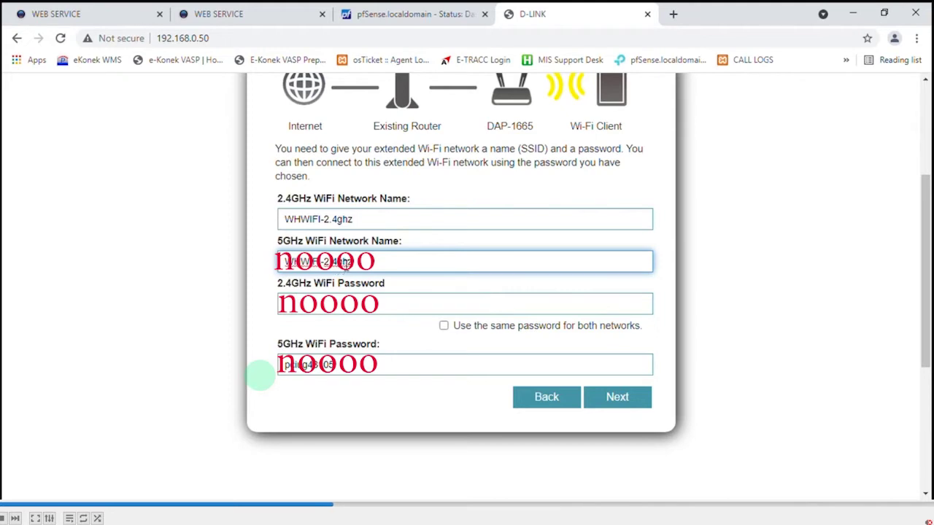
pyautogui.press('BackSpace')
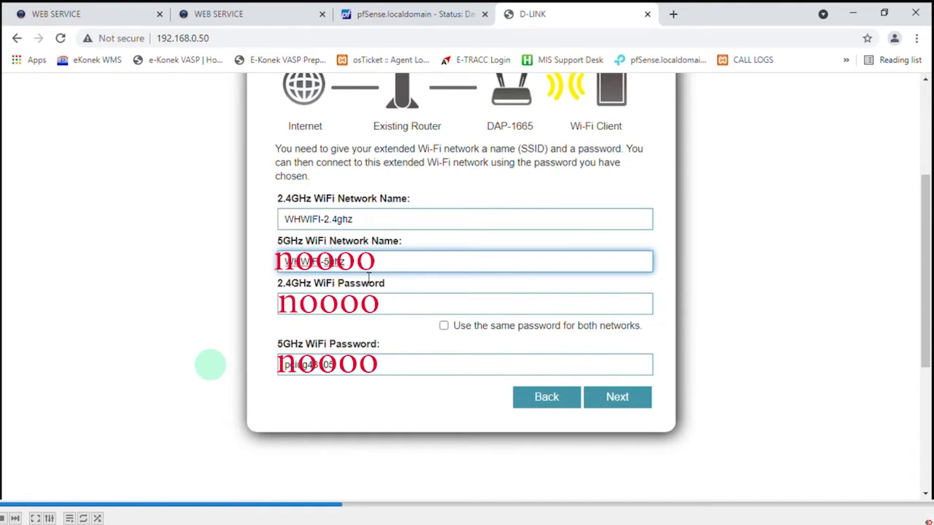
pyautogui.click(359, 304)
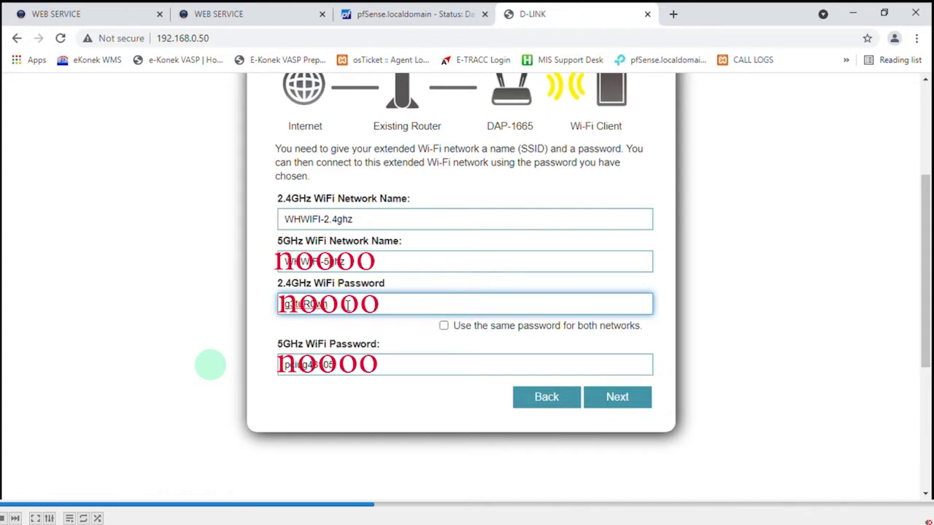
pyautogui.click(357, 368)
pyautogui.click(339, 308)
pyautogui.moveTo(359, 368); pyautogui.dragTo(293, 364)
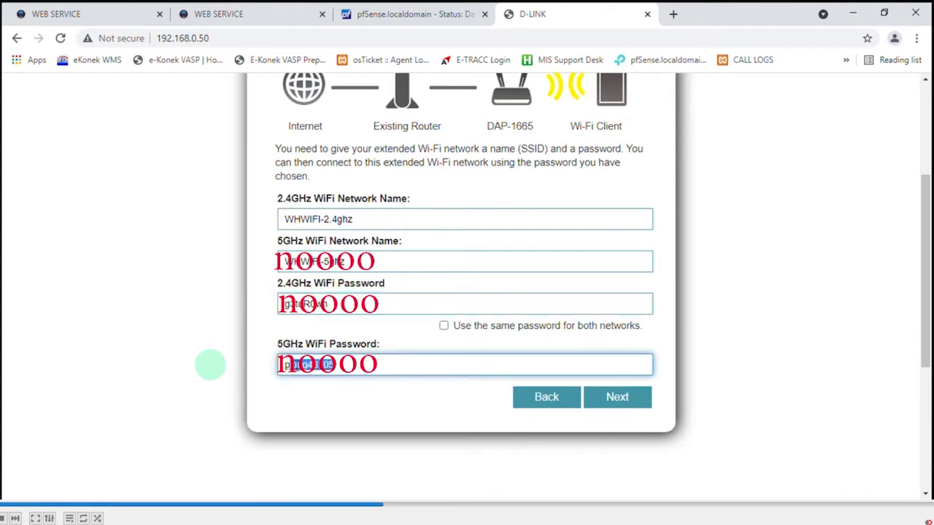
pyautogui.hotkey('ctrl', 'v')
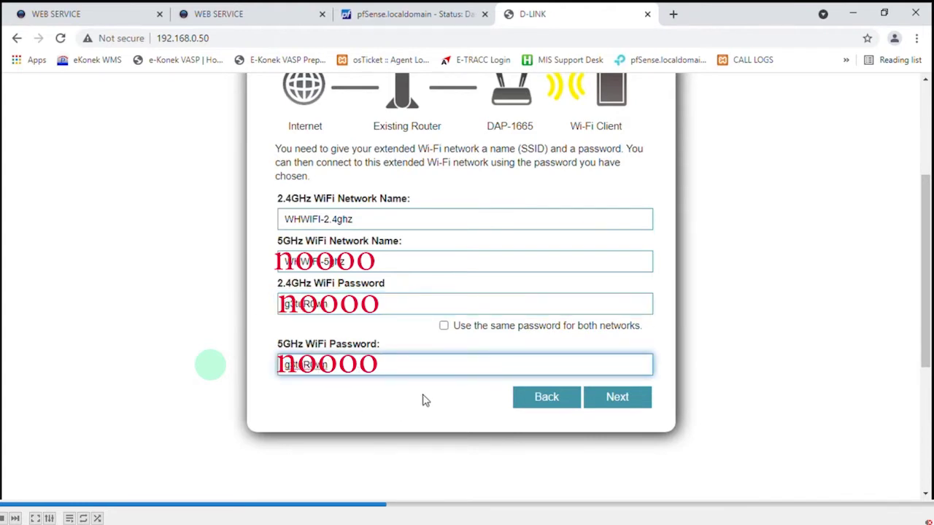
# Leave 'Use the same password for both networks' checked and continue to the admin password step
pyautogui.click(444, 326)
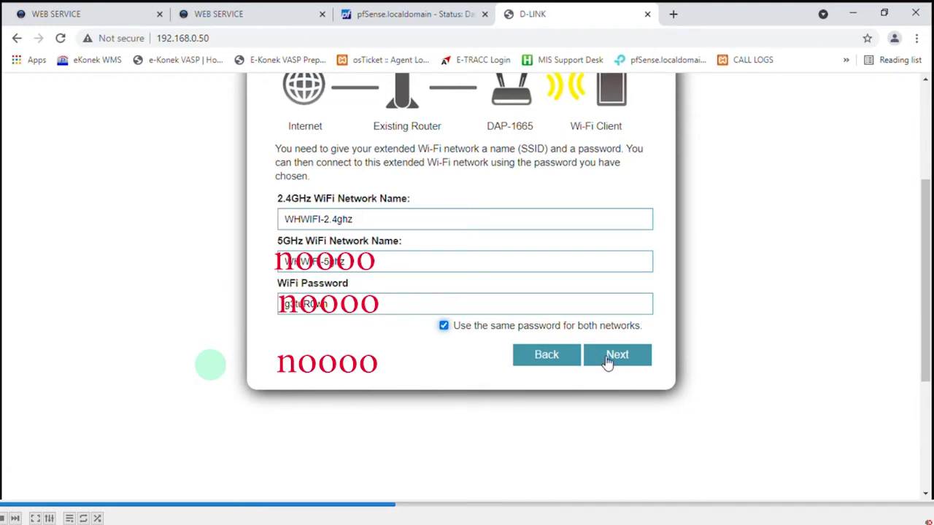
pyautogui.click(444, 327)
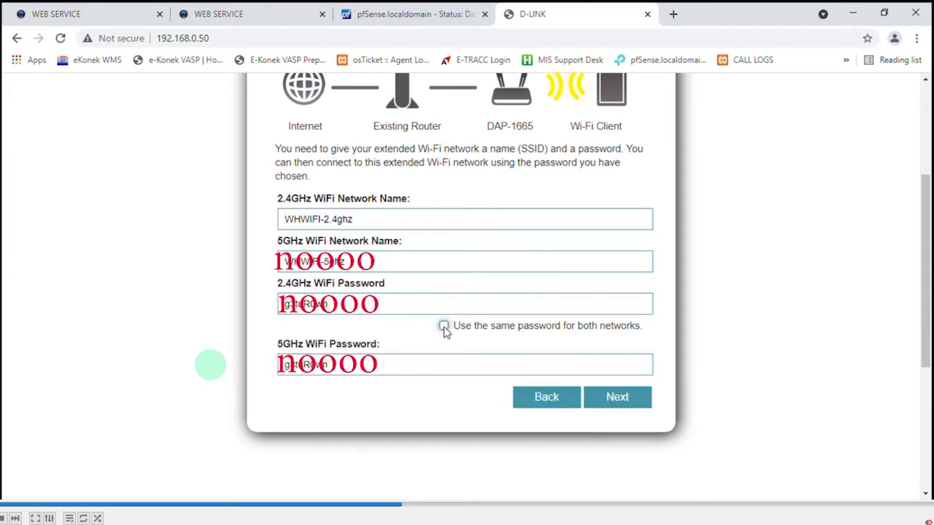
pyautogui.click(443, 327)
pyautogui.click(443, 327)
pyautogui.click(444, 327)
pyautogui.click(443, 327)
pyautogui.click(443, 327)
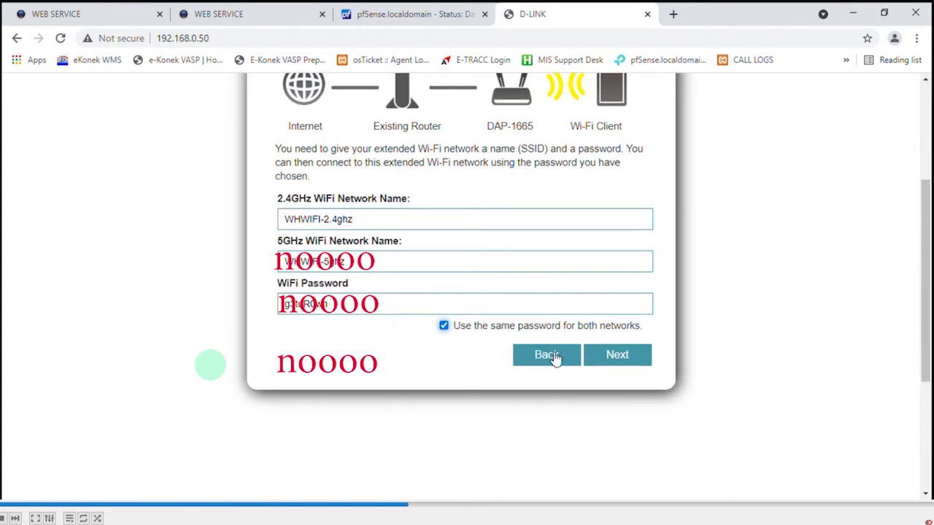
pyautogui.click(618, 355)
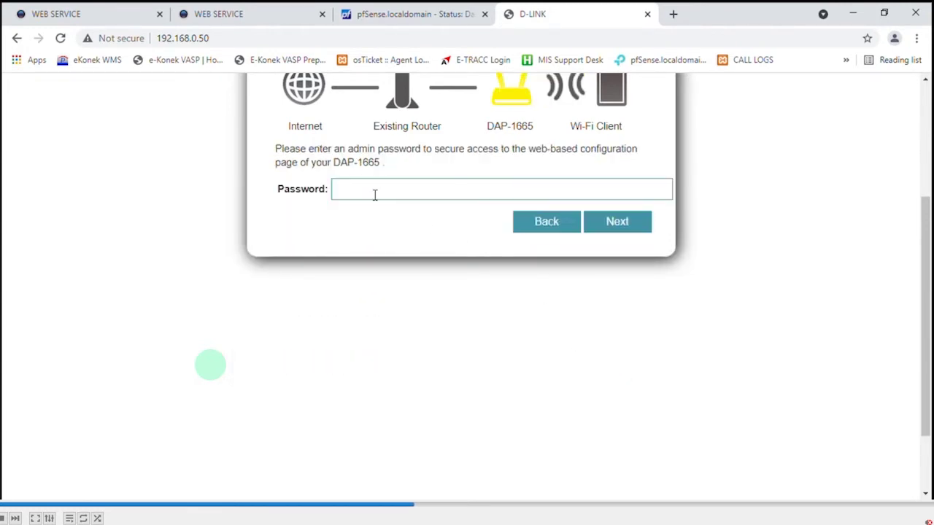
# Enter the new admin password in the Administrator Password field
pyautogui.click(374, 195)
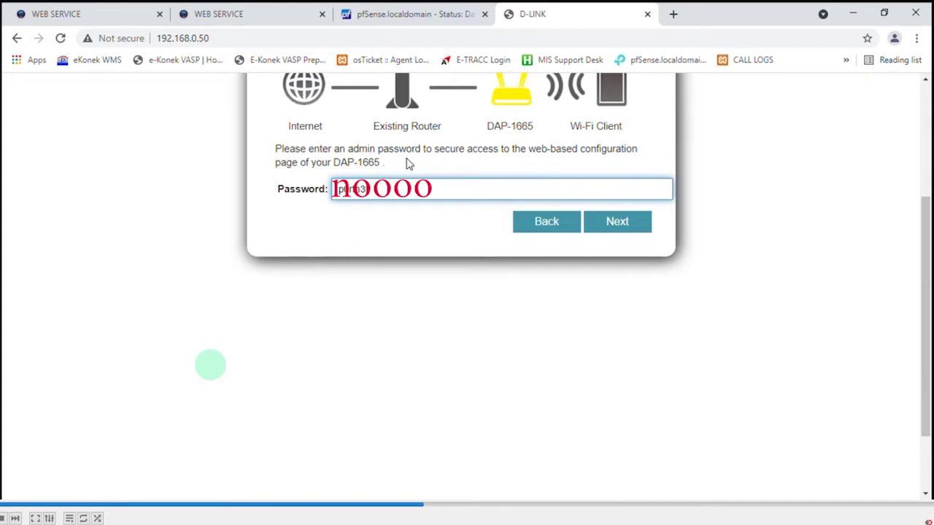
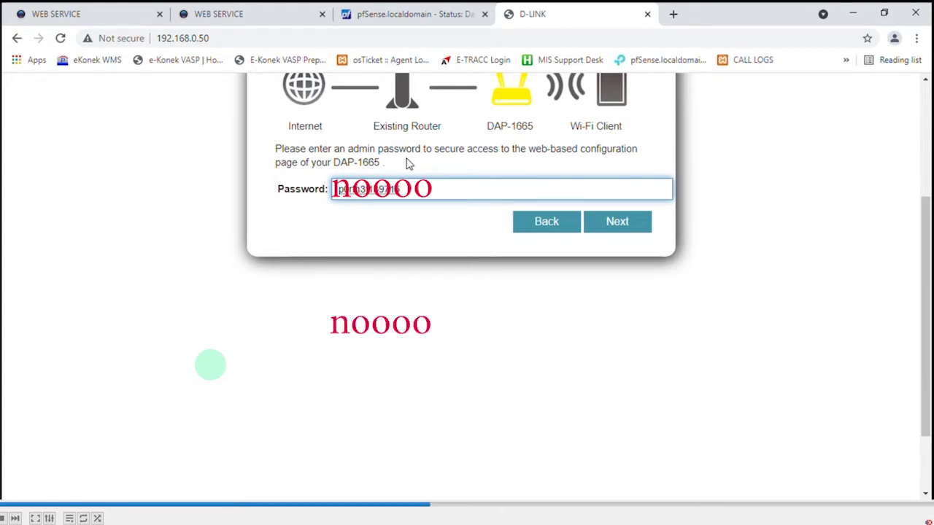
pyautogui.scroll(2, 421, 167)
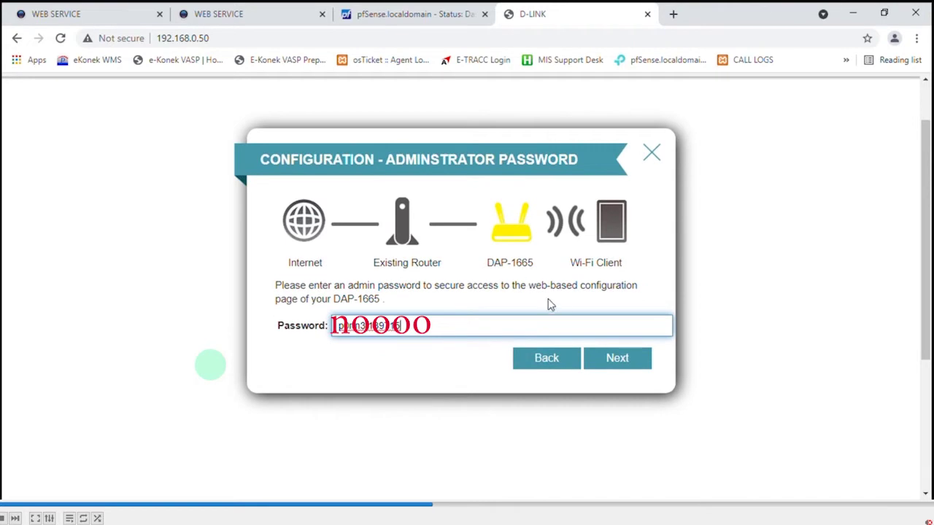
# Advance to the configuration summary and review it before finishing
pyautogui.click(622, 365)
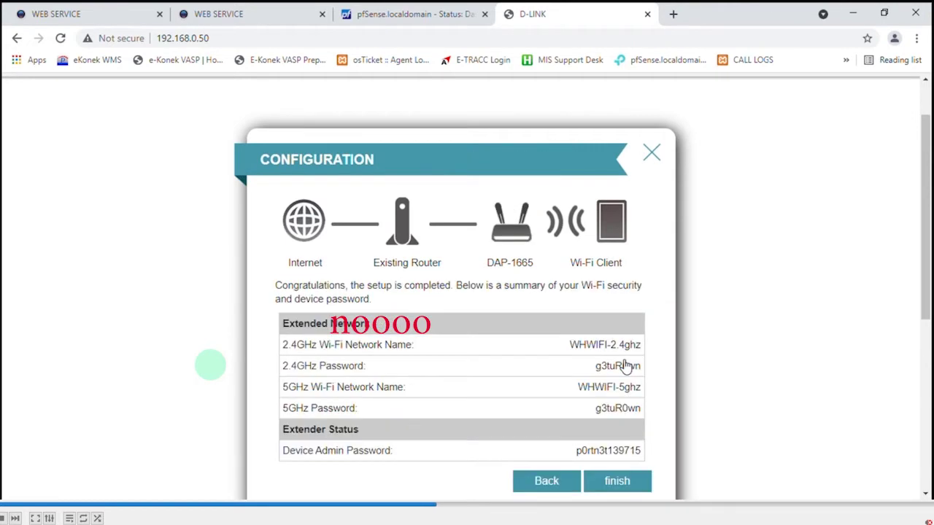
pyautogui.scroll(-1, 506, 348)
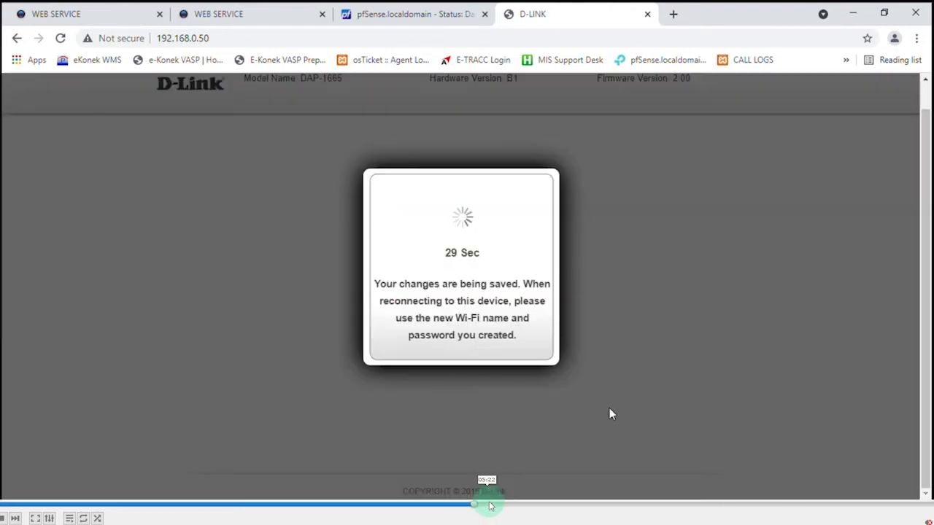
# Save Network settings with Static IP 192.168.0.4, gateway 192.168.0.1 and management link dlinkap
pyautogui.moveTo(496, 505); pyautogui.dragTo(544, 506)
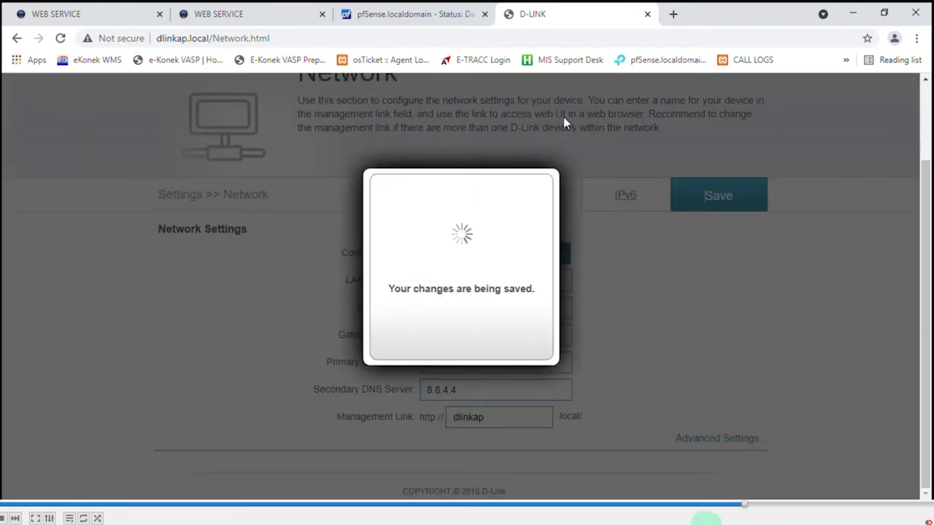
# Open the login page at 192.168.0.4 and enter the admin password
pyautogui.moveTo(763, 512); pyautogui.dragTo(812, 508)
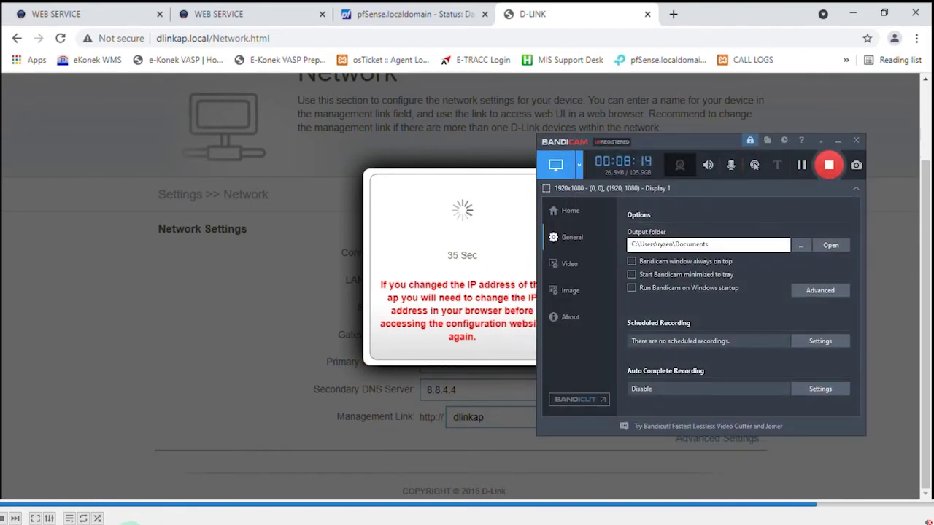
pyautogui.moveTo(855, 512); pyautogui.dragTo(894, 507)
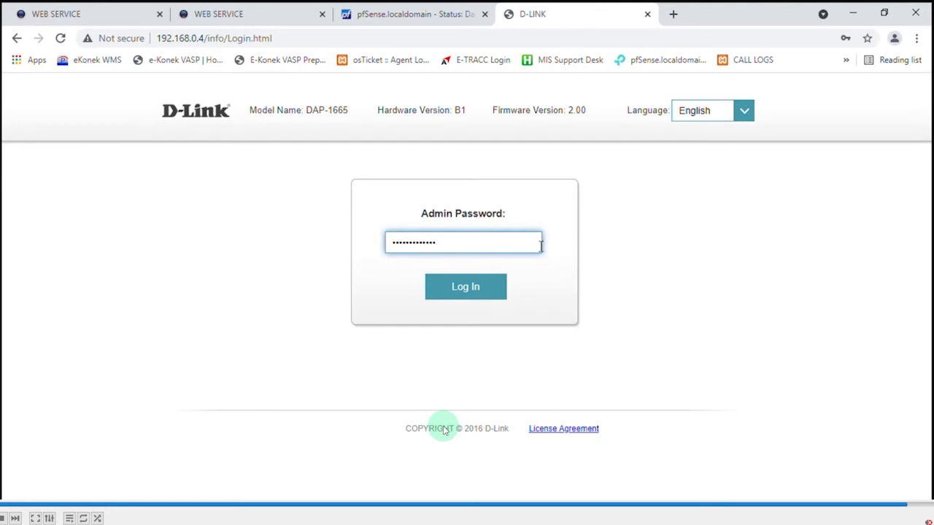
# Log in to the DAP-1665 configuration at 192.168.0.4 with the admin password
pyautogui.click(492, 285)
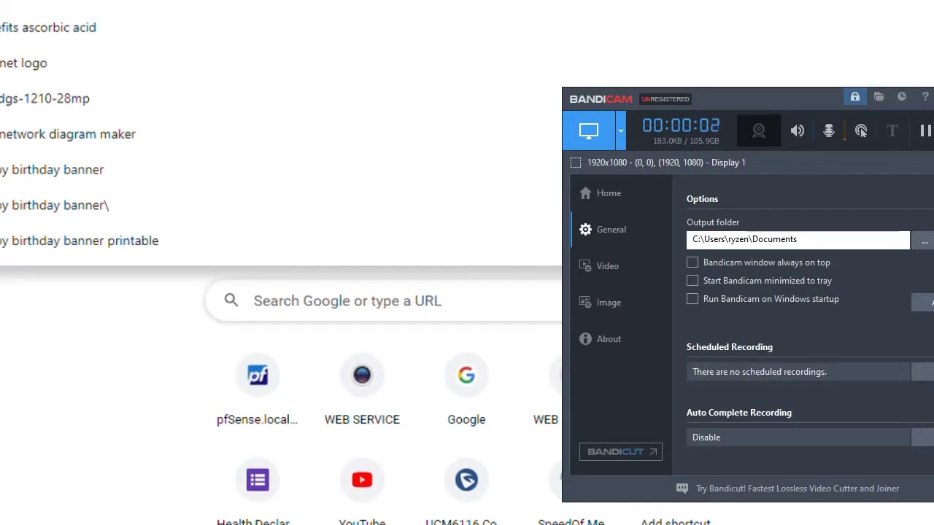
# Enter 192.168.0.50 in the address bar of Chrome's new tab
pyautogui.click(62, 174)
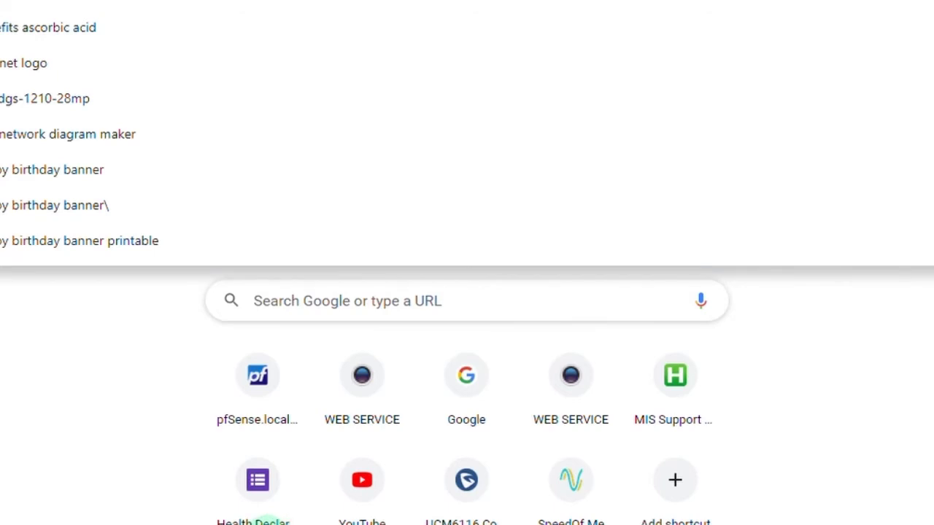
pyautogui.write('192.168')
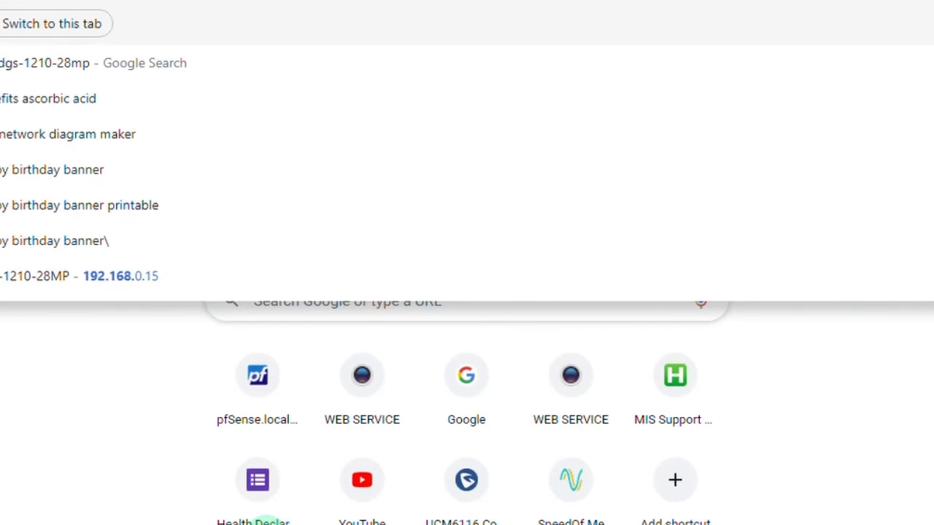
pyautogui.write('.0.')
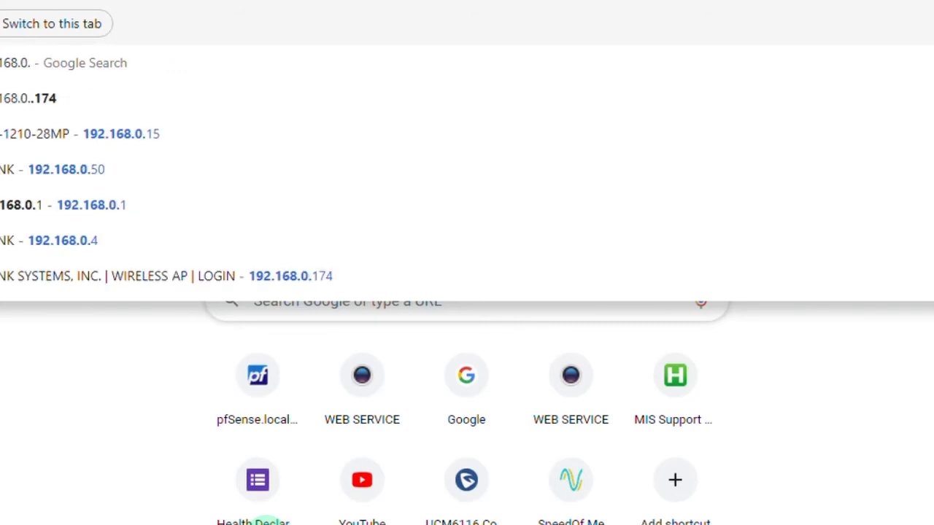
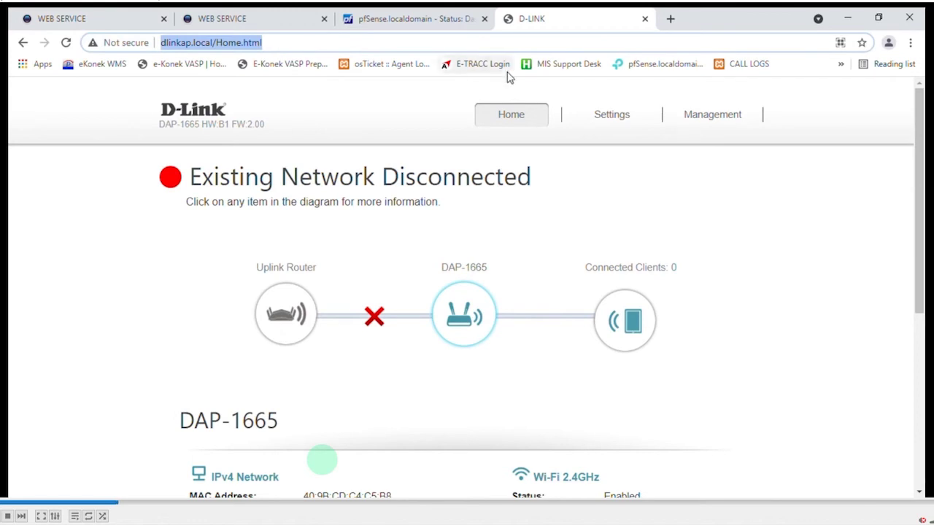
# On the Network page, switch the connection type to Static IP and set LAN IP 192.168.0.183
pyautogui.click(626, 206)
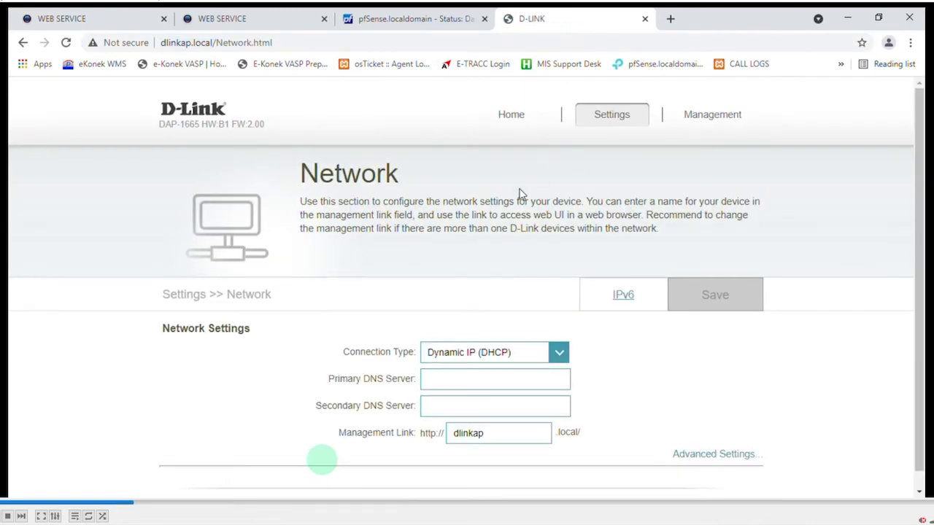
pyautogui.scroll(-1, 528, 248)
pyautogui.click(559, 336)
pyautogui.click(456, 358)
pyautogui.scroll(-1, 512, 351)
pyautogui.click(512, 291)
pyautogui.press('BackSpace')
pyautogui.press('BackSpace')
pyautogui.write('183')
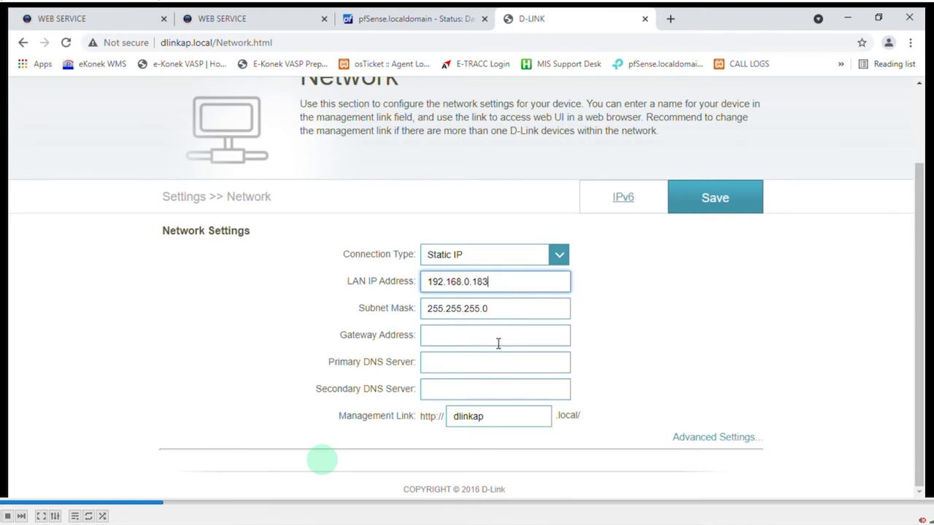
# Fill in gateway 192.168.0.1 and DNS servers 8.8.8.8 and 8.8.4.4, then save
pyautogui.click(498, 343)
pyautogui.click(476, 372)
pyautogui.click(474, 371)
pyautogui.click(469, 389)
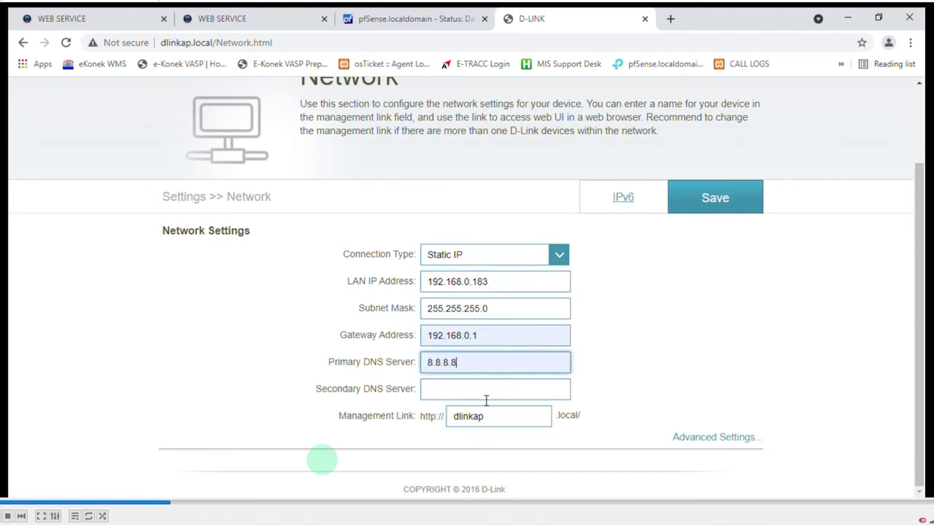
pyautogui.click(486, 401)
pyautogui.click(460, 417)
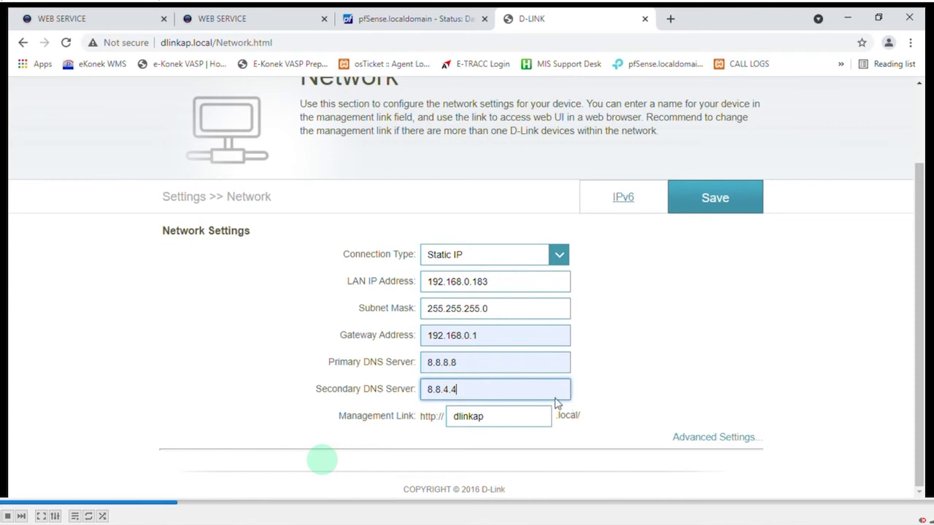
pyautogui.scroll(1, 554, 397)
pyautogui.scroll(-1, 584, 379)
pyautogui.click(715, 198)
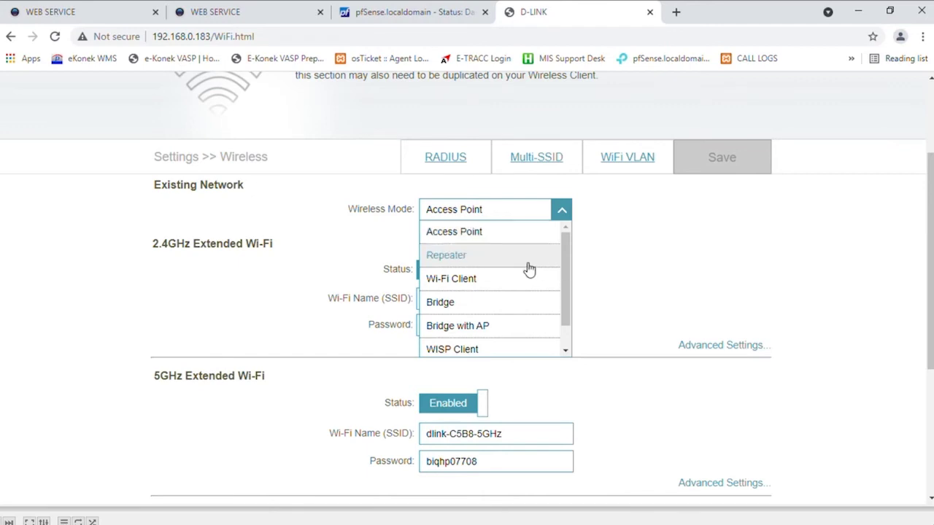
# Change the Wireless Mode from Access Point to Repeater
pyautogui.click(508, 213)
pyautogui.click(500, 214)
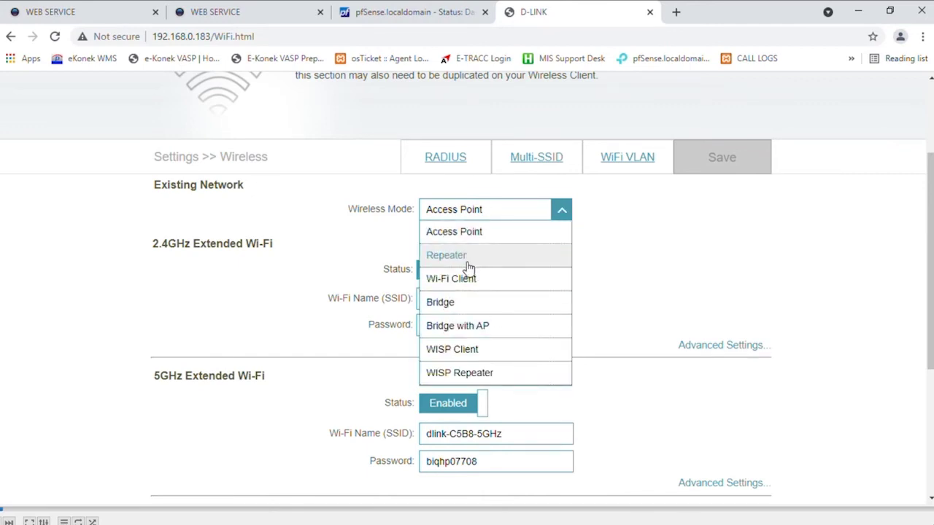
pyautogui.click(464, 258)
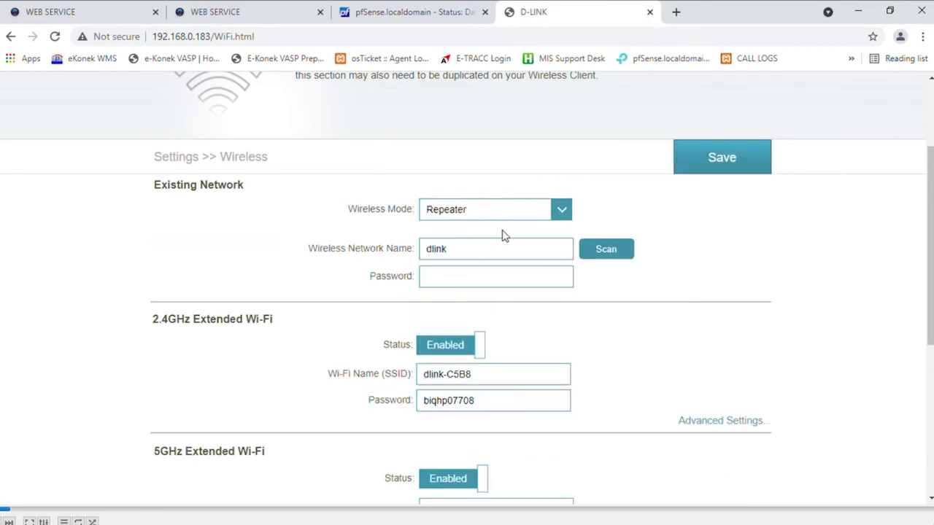
# Scan for nearby networks and select WHWIFI-2.4ghz as the network to extend
pyautogui.click(615, 256)
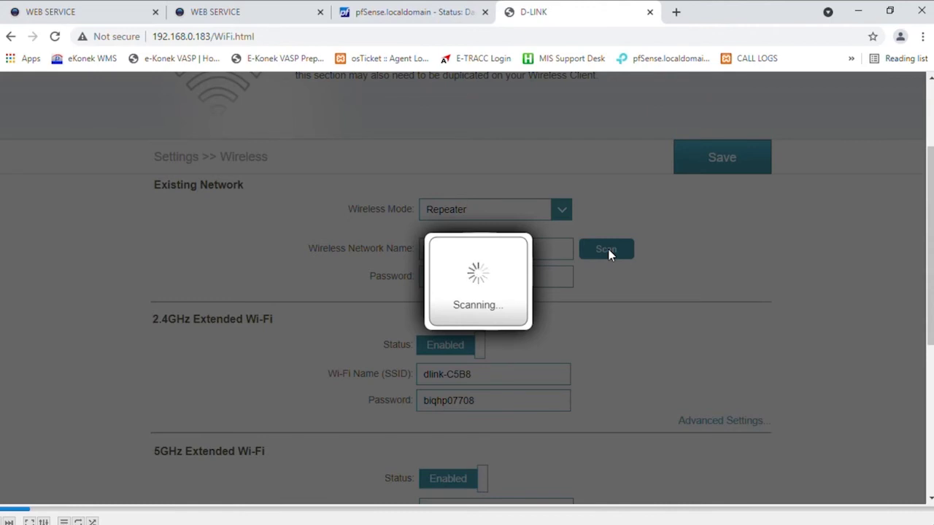
pyautogui.scroll(-3, 712, 227)
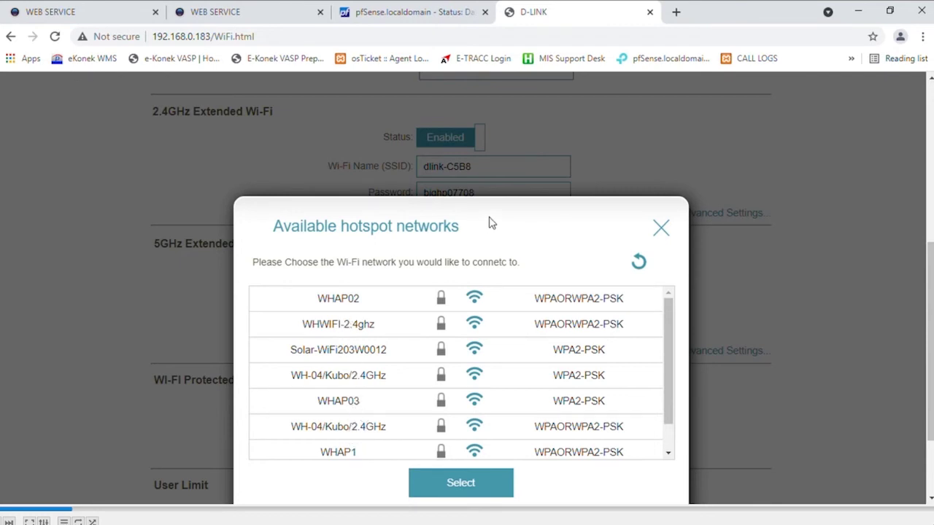
pyautogui.tripleClick(496, 217)
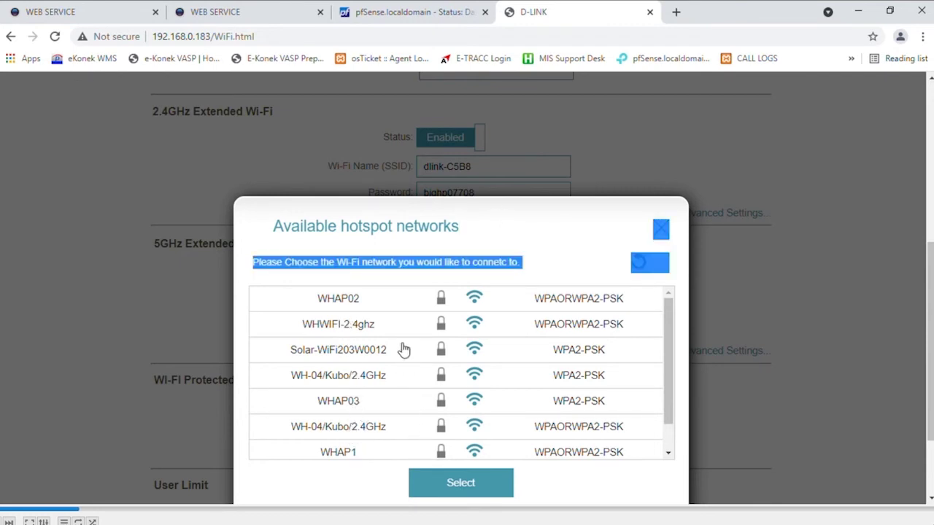
pyautogui.click(369, 332)
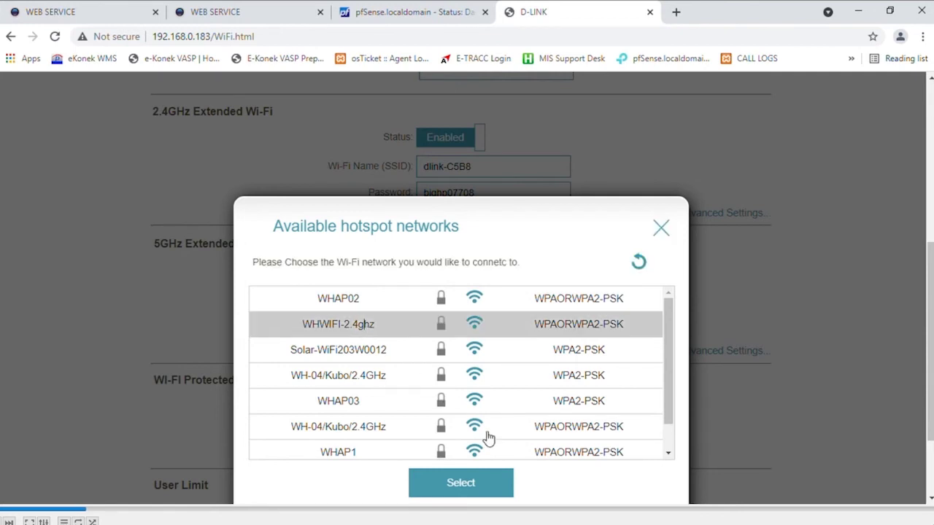
pyautogui.click(493, 485)
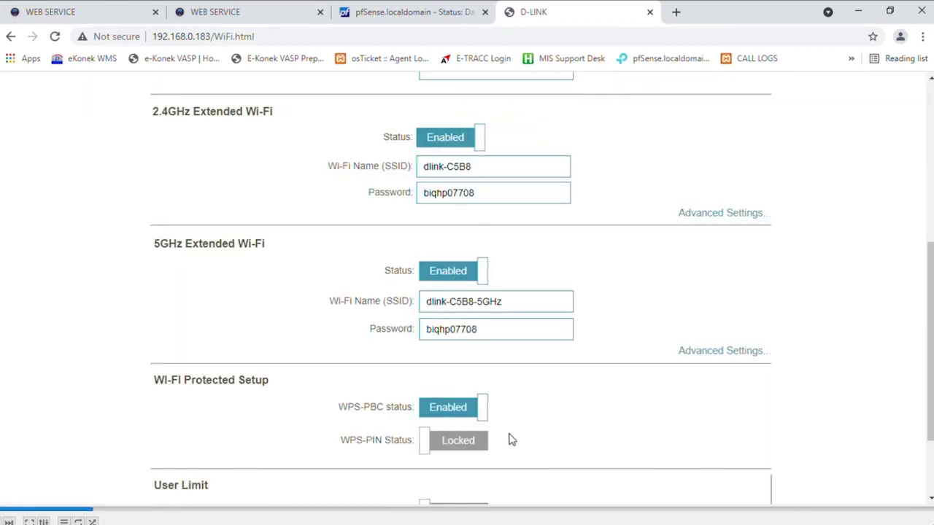
pyautogui.scroll(-1, 496, 397)
# Enter the WHWIFI-2.4ghz network's Wi-Fi password
pyautogui.scroll(3, 493, 392)
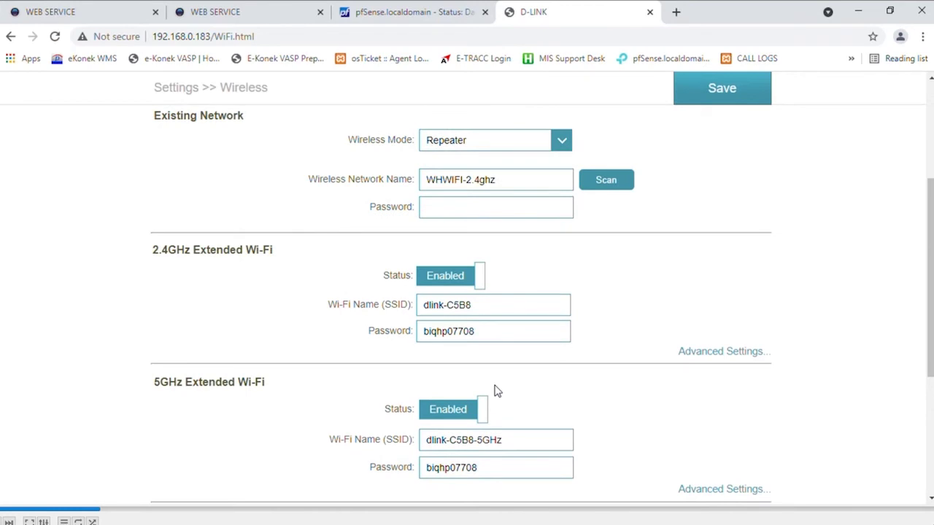
pyautogui.click(505, 218)
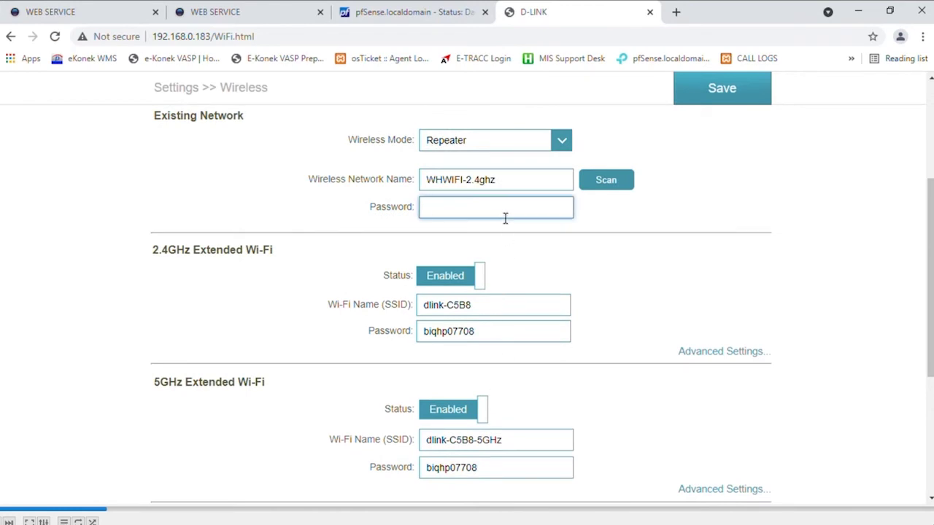
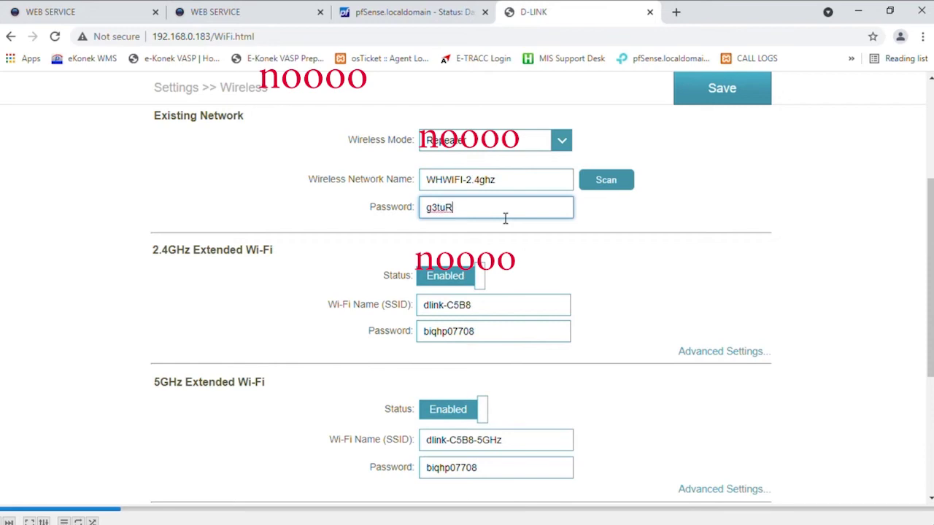
# Set the 2.4GHz extended SSID to WHWIFI-2.4ghz with the same password, and save
pyautogui.scroll(-1, 531, 275)
pyautogui.moveTo(500, 115); pyautogui.dragTo(414, 116)
pyautogui.hotkey('ctrl', 'c')
pyautogui.moveTo(500, 237); pyautogui.dragTo(325, 240)
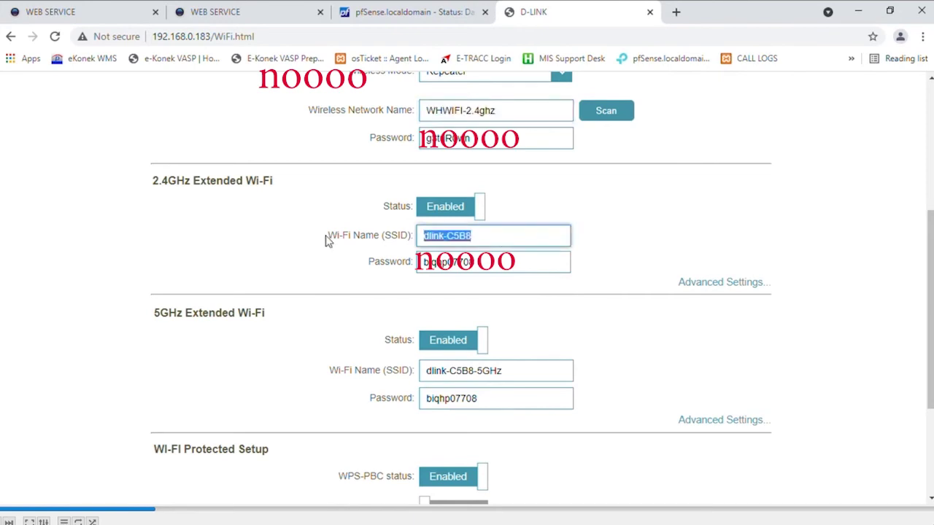
pyautogui.hotkey('ctrl', 'v')
pyautogui.moveTo(487, 150); pyautogui.dragTo(396, 142)
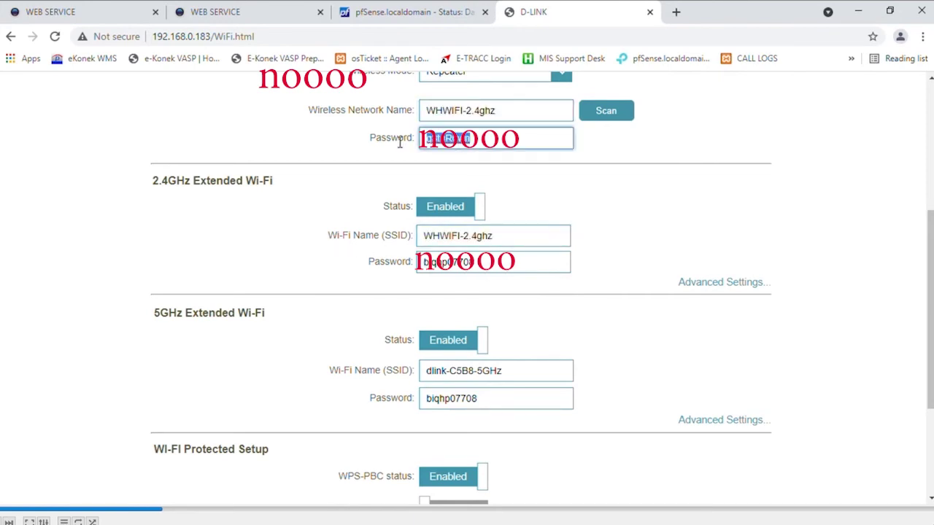
pyautogui.moveTo(512, 261); pyautogui.dragTo(397, 259)
pyautogui.hotkey('ctrl', 'v')
pyautogui.press('Return')
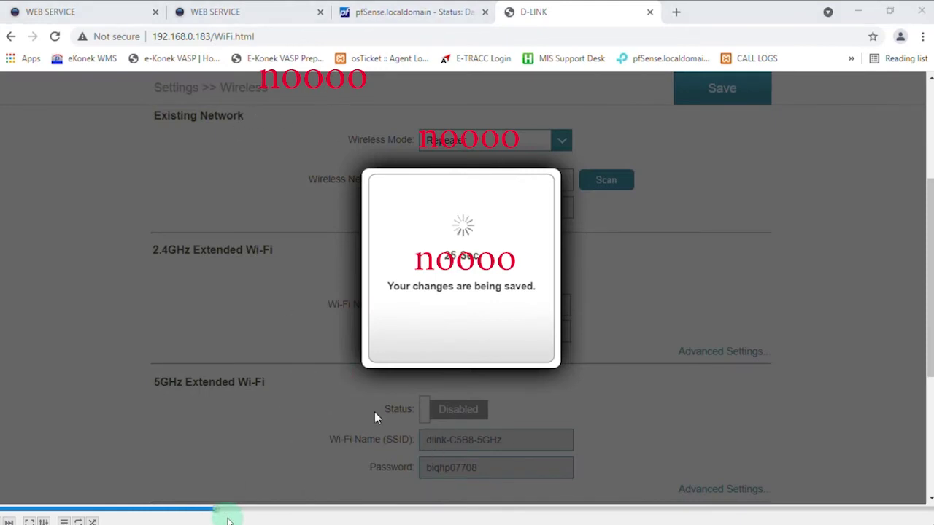
# Wait for the save countdown to finish and the Wireless page to reload in Repeater mode
pyautogui.moveTo(241, 512); pyautogui.dragTo(408, 509)
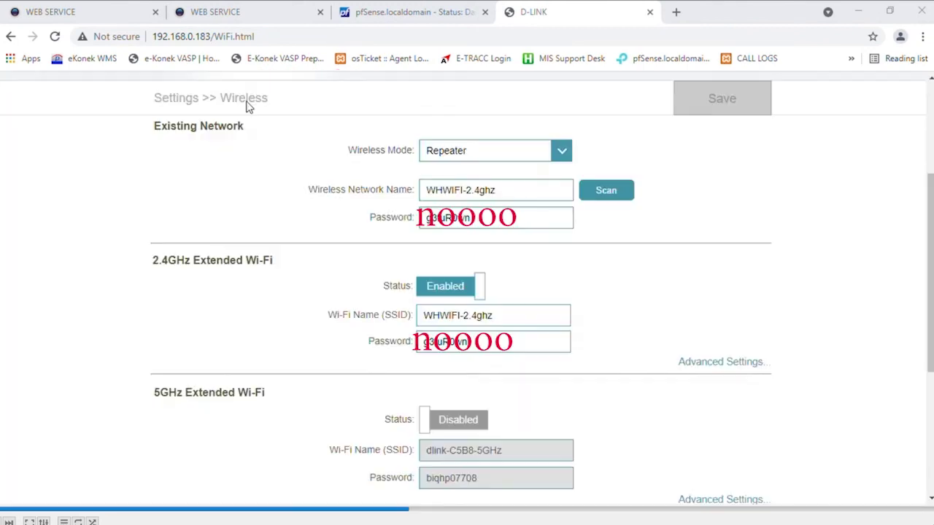